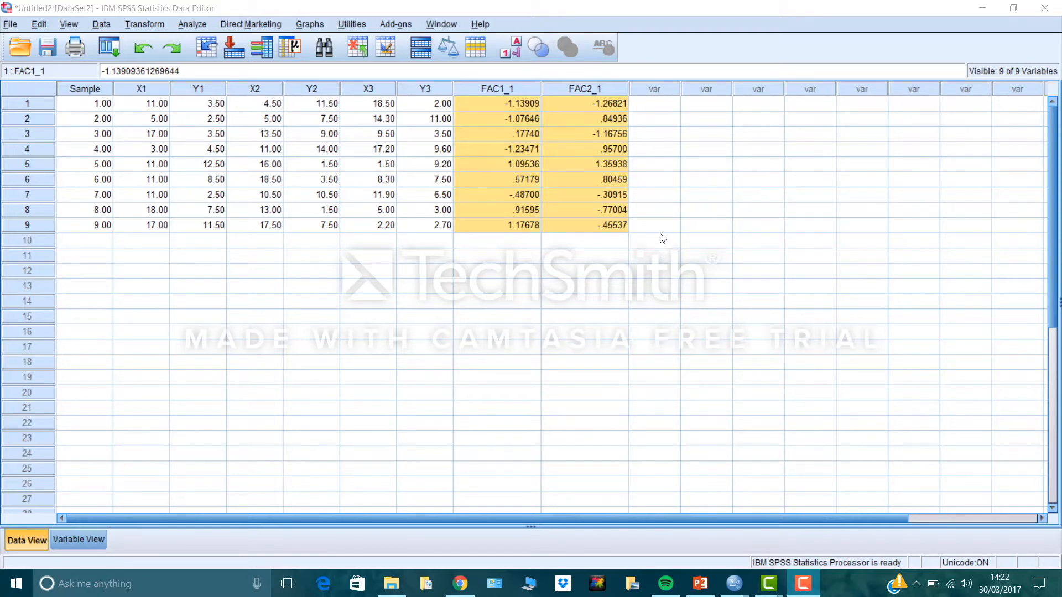
Start a grouped scatter plot in the Chart Builder from the Scatter/Dot gallery
drag(487, 105, 594, 231)
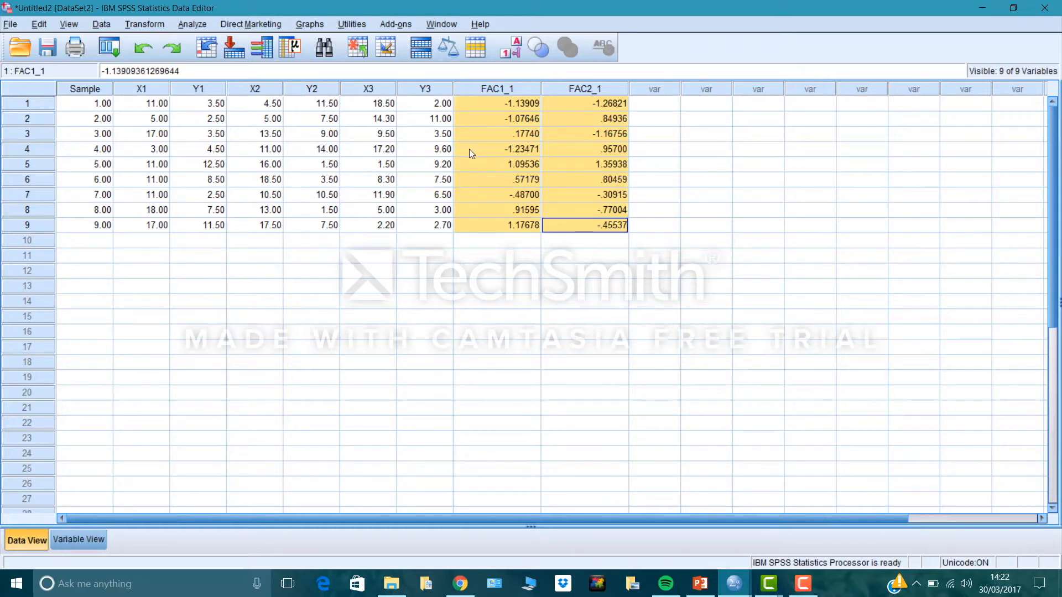
click(310, 24)
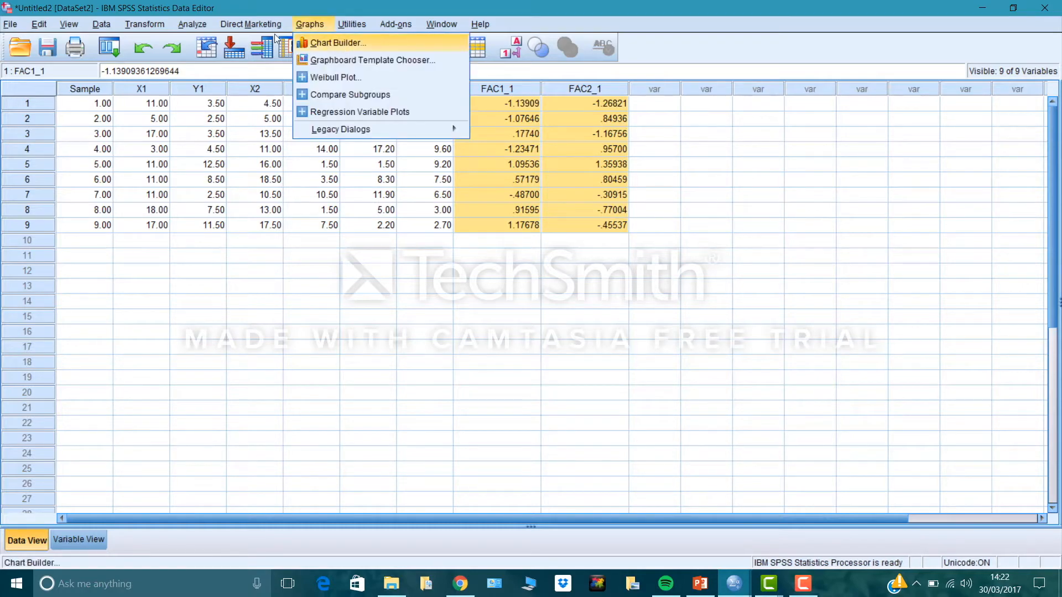
click(321, 42)
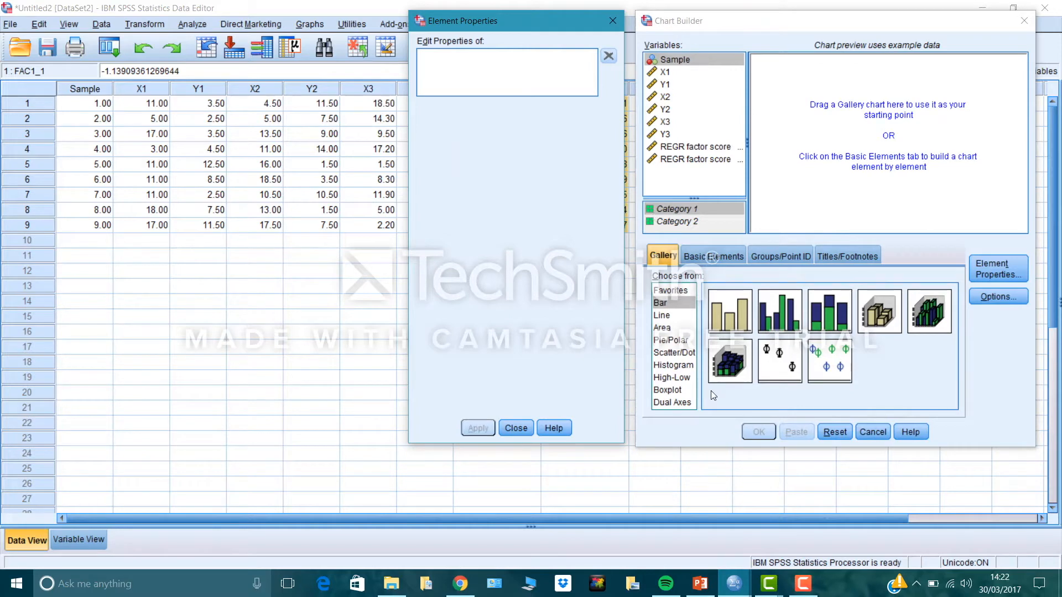
click(676, 353)
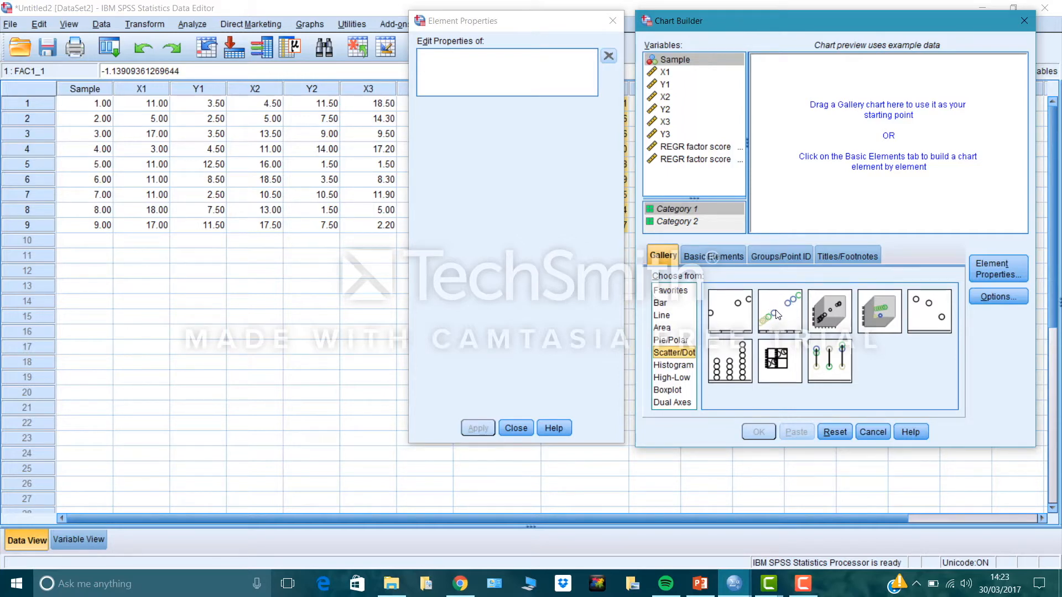
drag(777, 320, 857, 149)
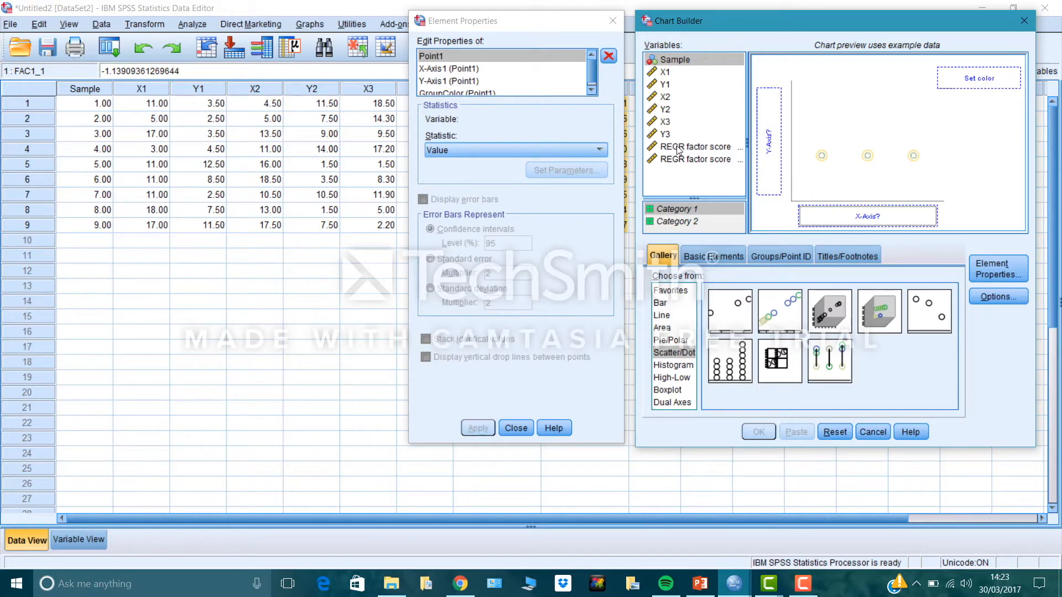
Plot REGR factor score 1 on the X-axis and factor score 2 on the Y-axis, coloured by Sample, and generate the chart
drag(678, 149, 832, 217)
drag(675, 163, 764, 135)
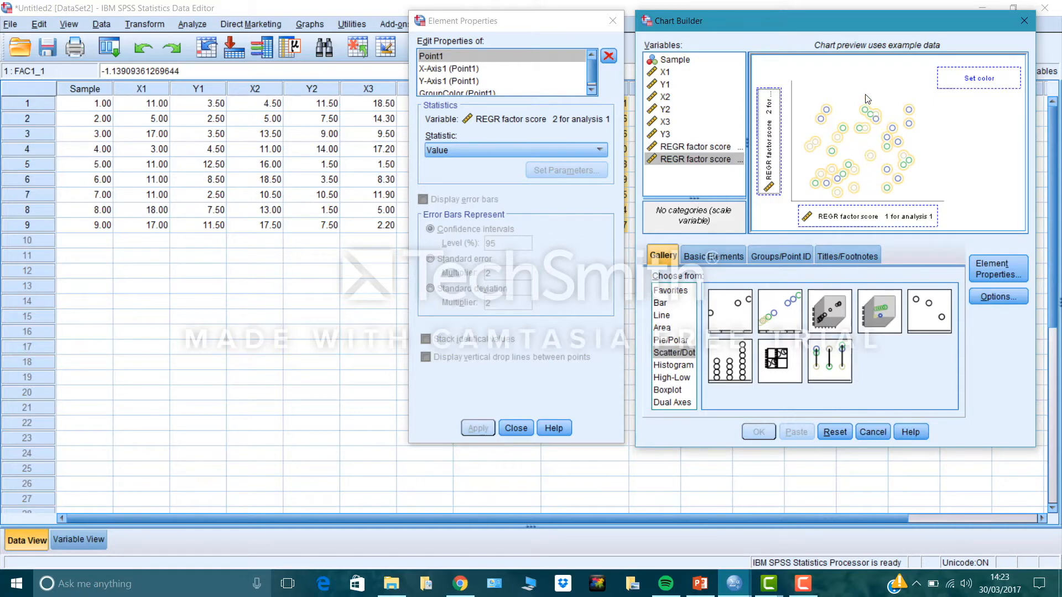
click(673, 60)
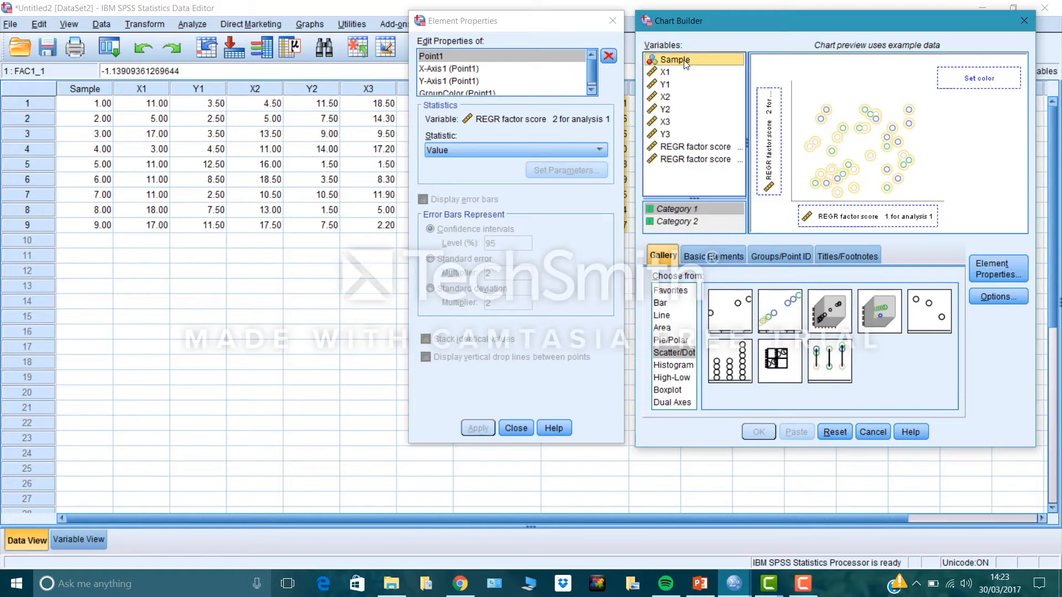
drag(674, 61, 957, 77)
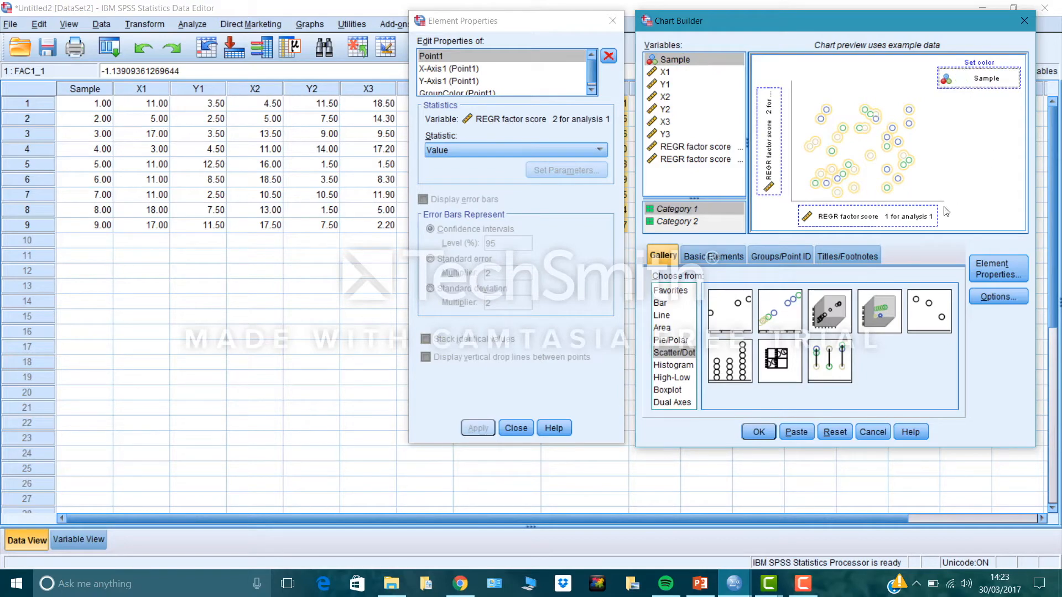
click(758, 432)
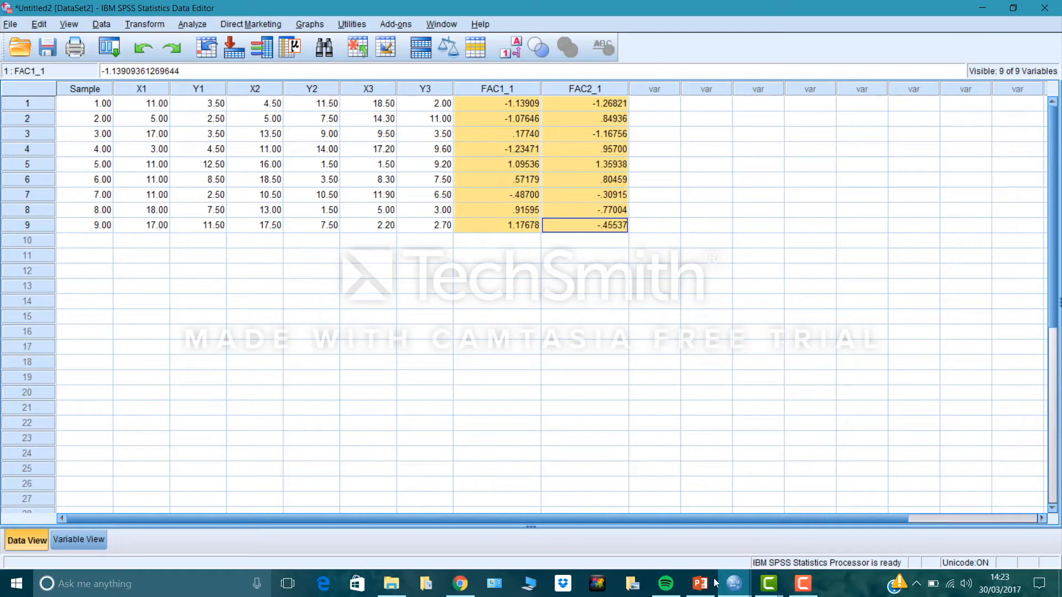
Open the factor score scatter plot from the output document in the Chart Editor
mouse_move(734, 584)
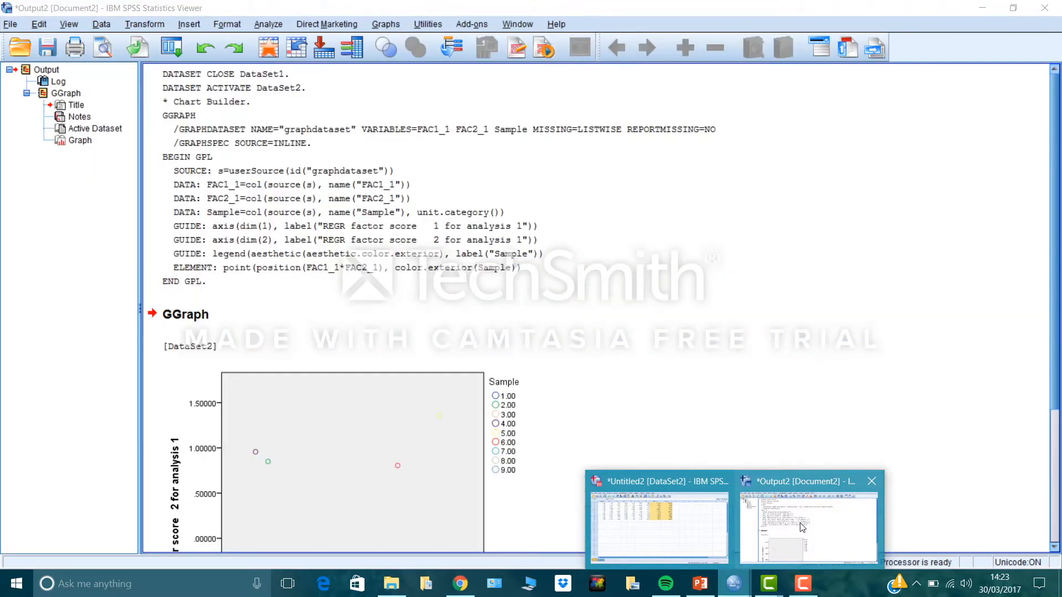
click(802, 527)
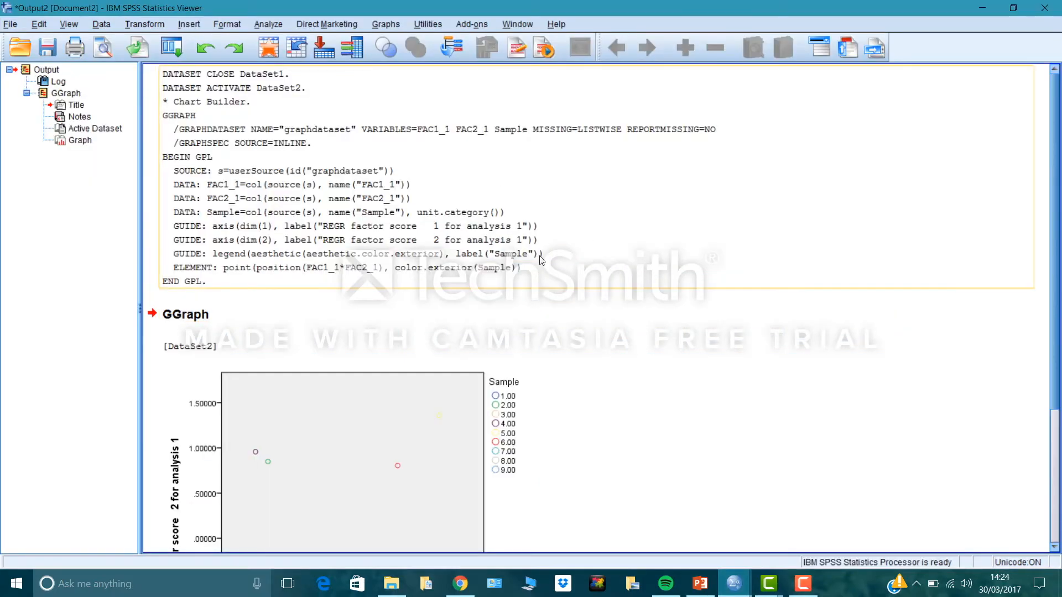
scroll(542, 257, down, 5)
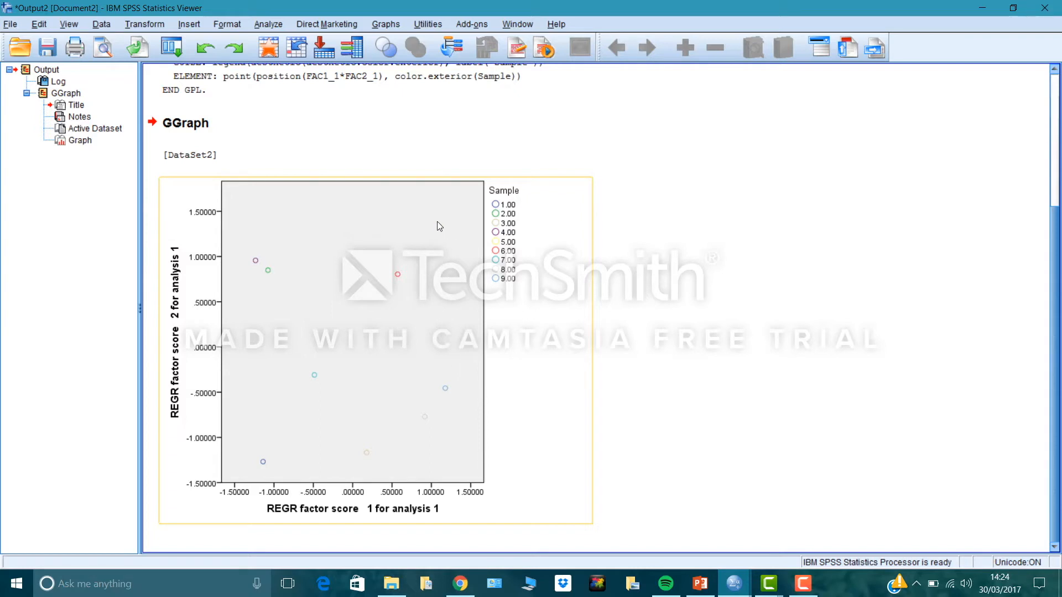
click(440, 225)
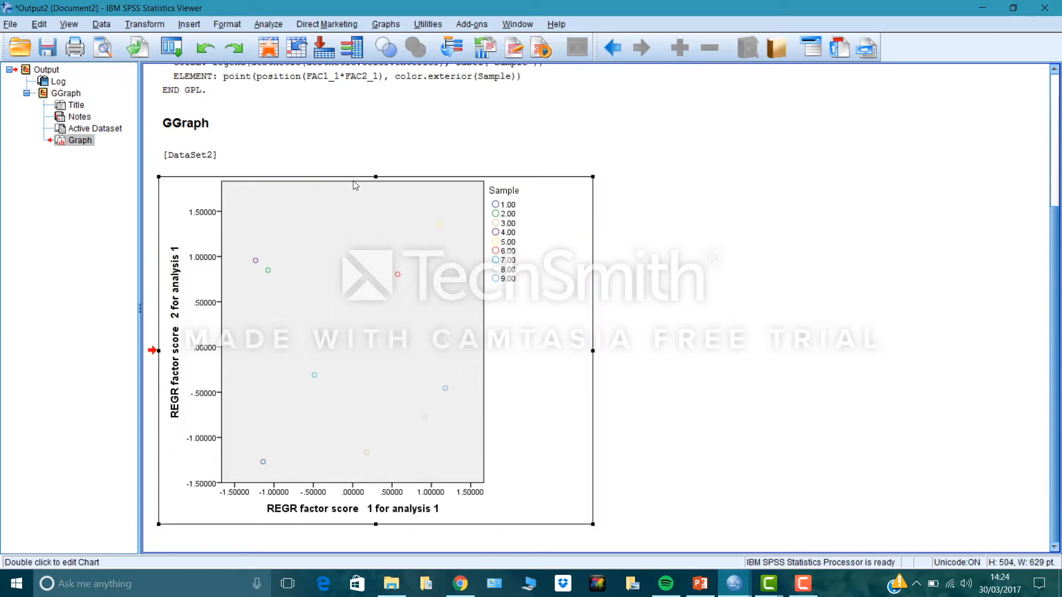
double_click(439, 223)
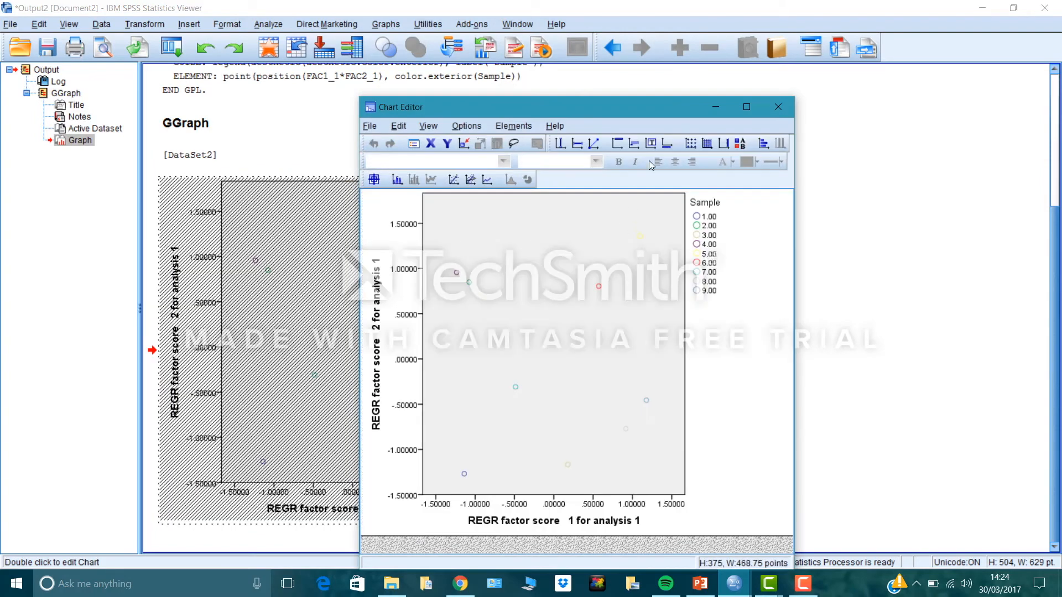
drag(615, 113, 499, 64)
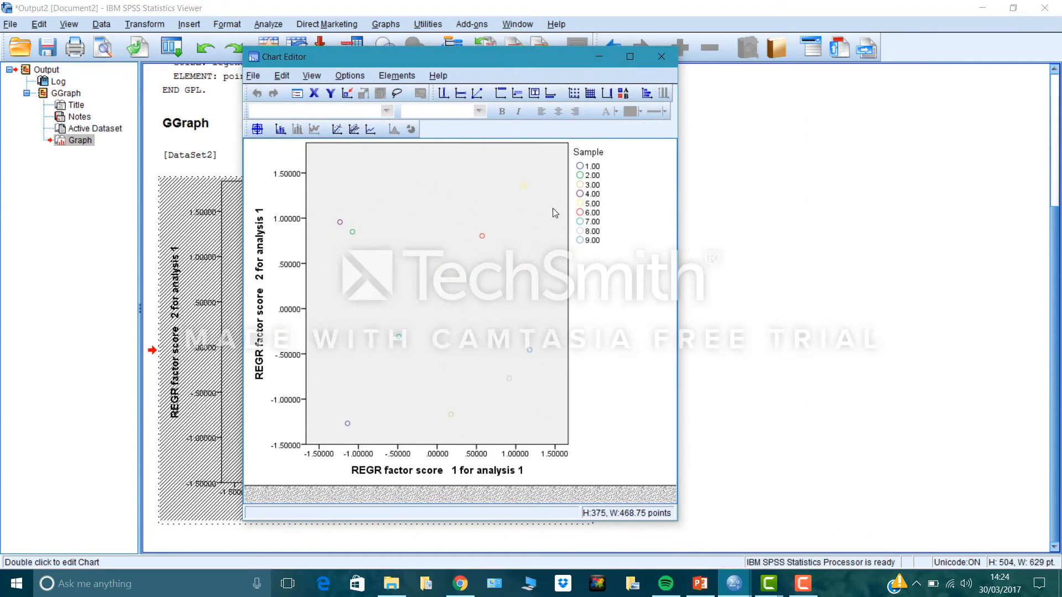
Set both the fill and the border of the sample 5.00 marker to black
click(524, 187)
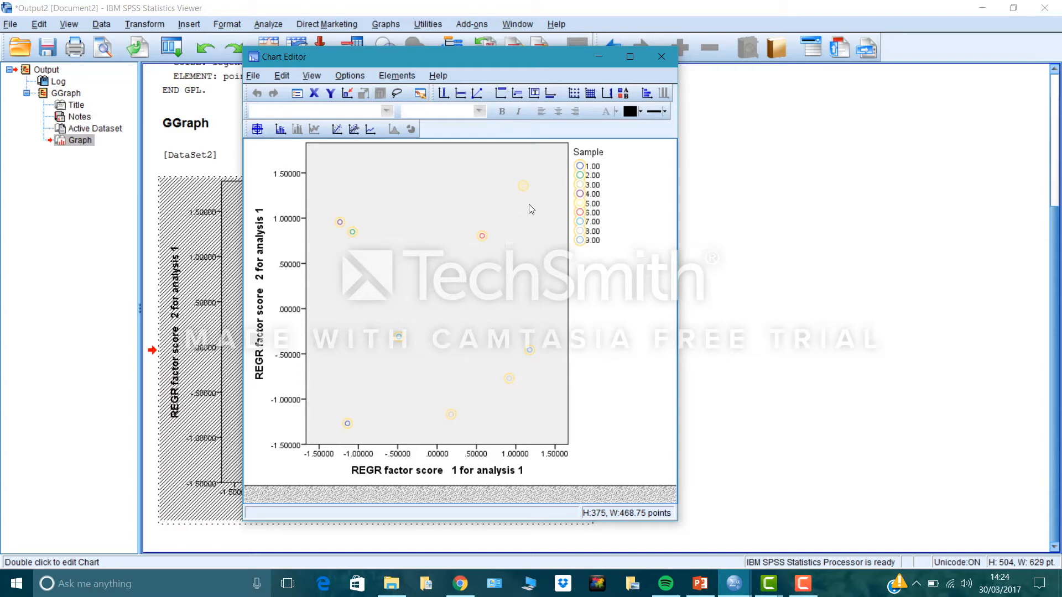
click(524, 186)
key(ctrl+t)
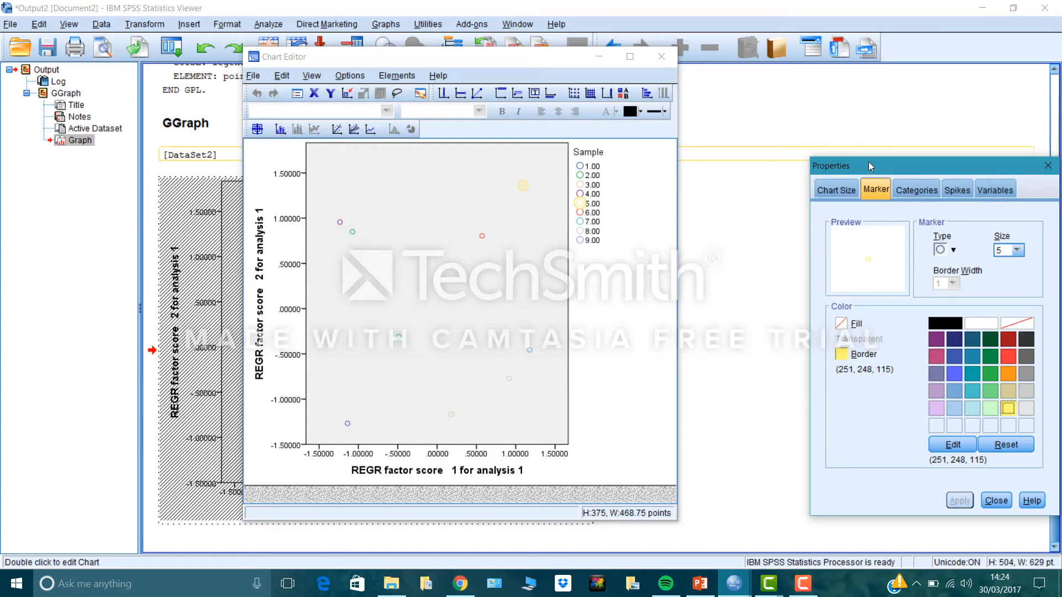
drag(876, 159, 753, 124)
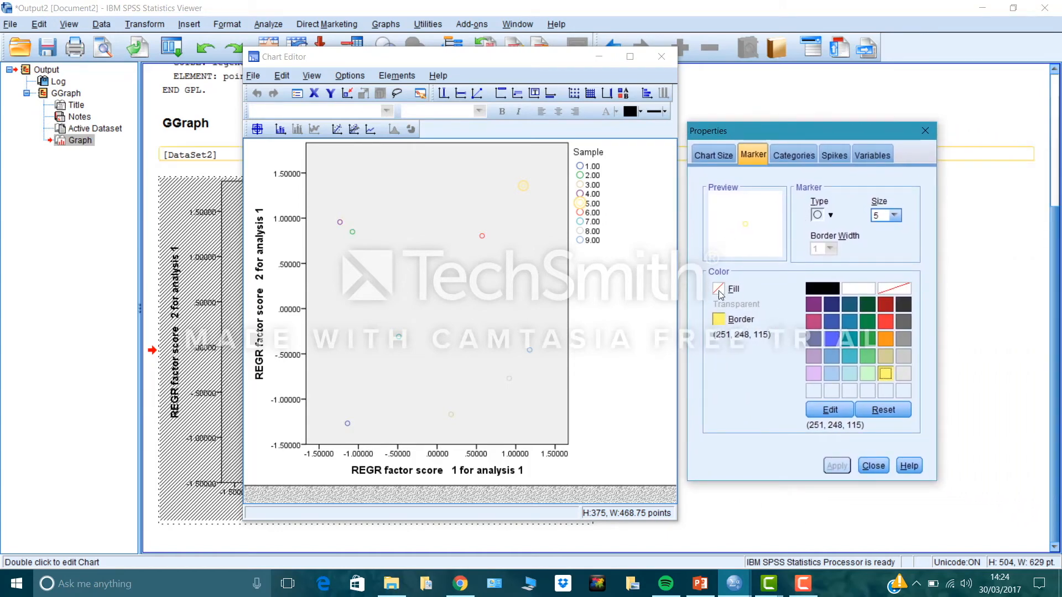
click(723, 292)
click(823, 288)
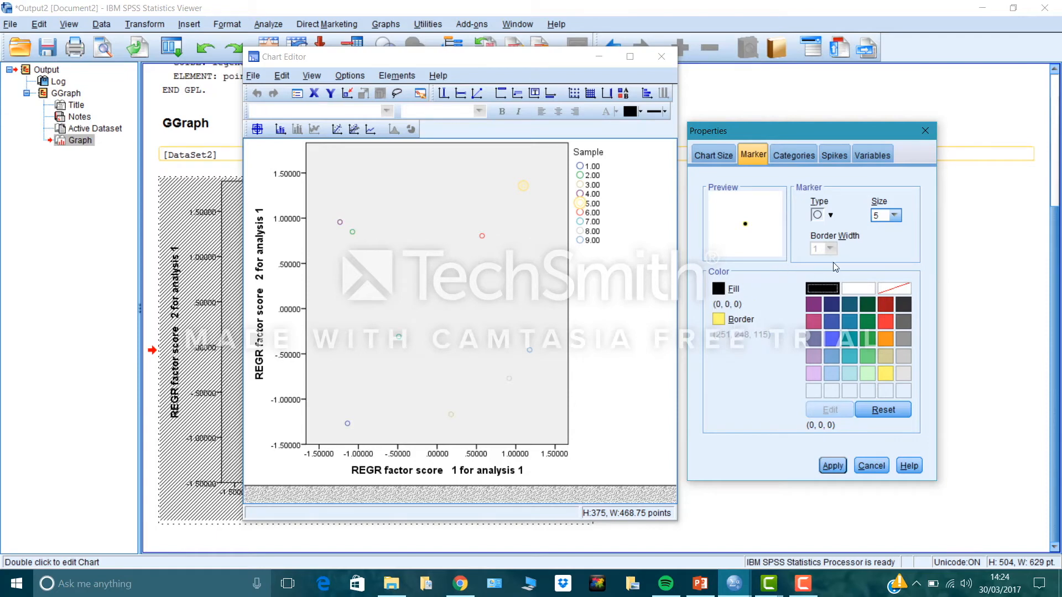
click(719, 320)
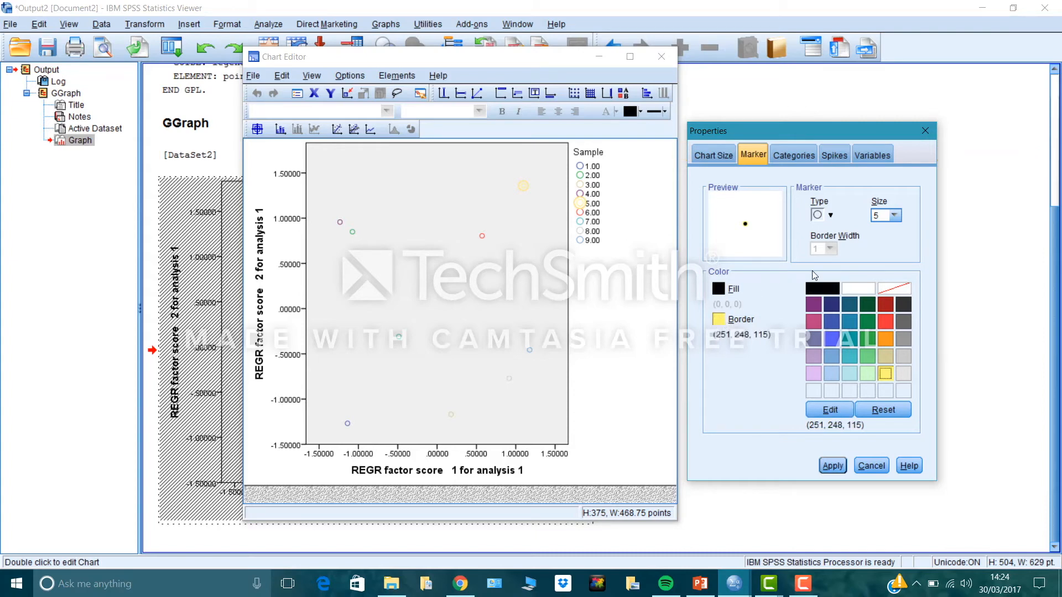
click(823, 287)
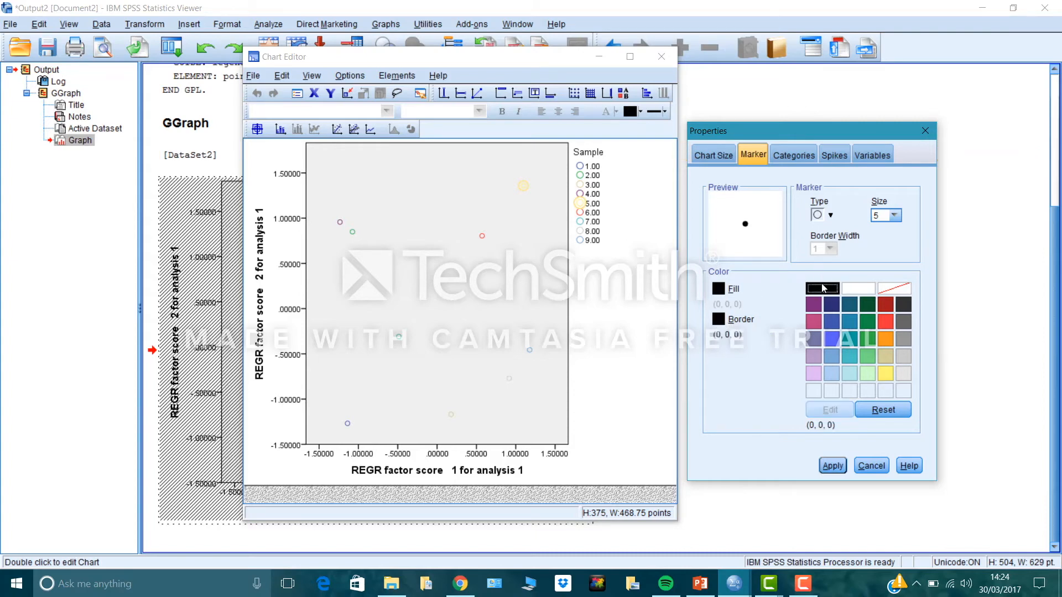
click(834, 465)
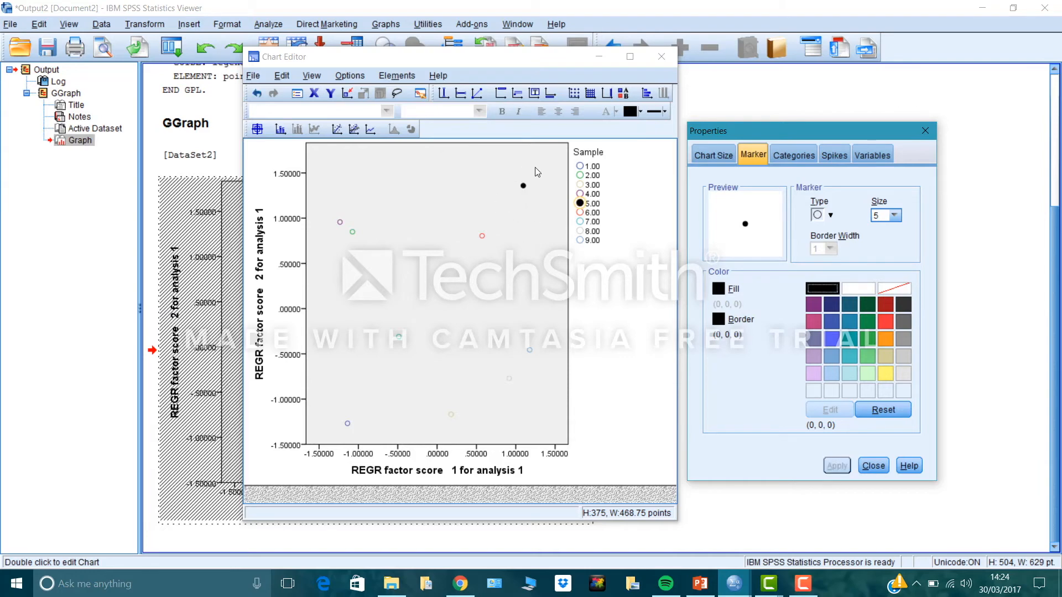
Fill the sample 6.00 marker with red (239, 51, 56) and finish editing the chart
click(481, 237)
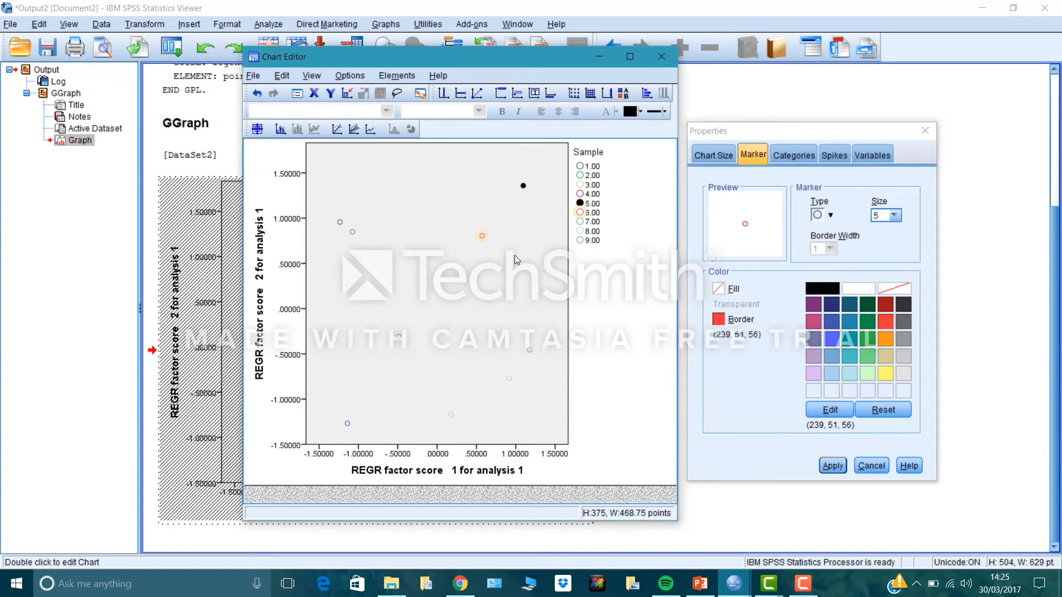
click(719, 289)
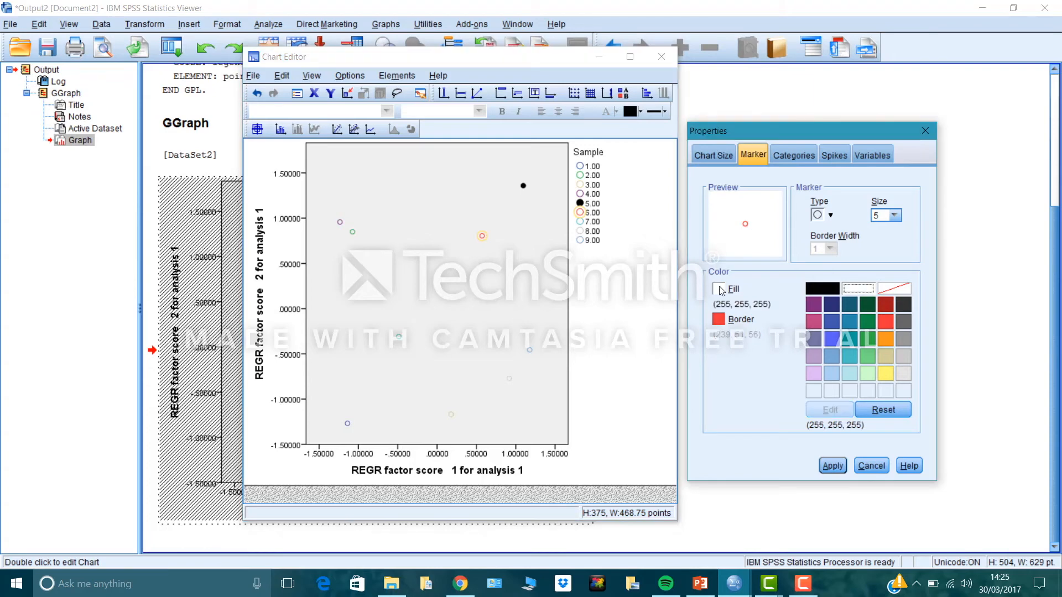
click(889, 323)
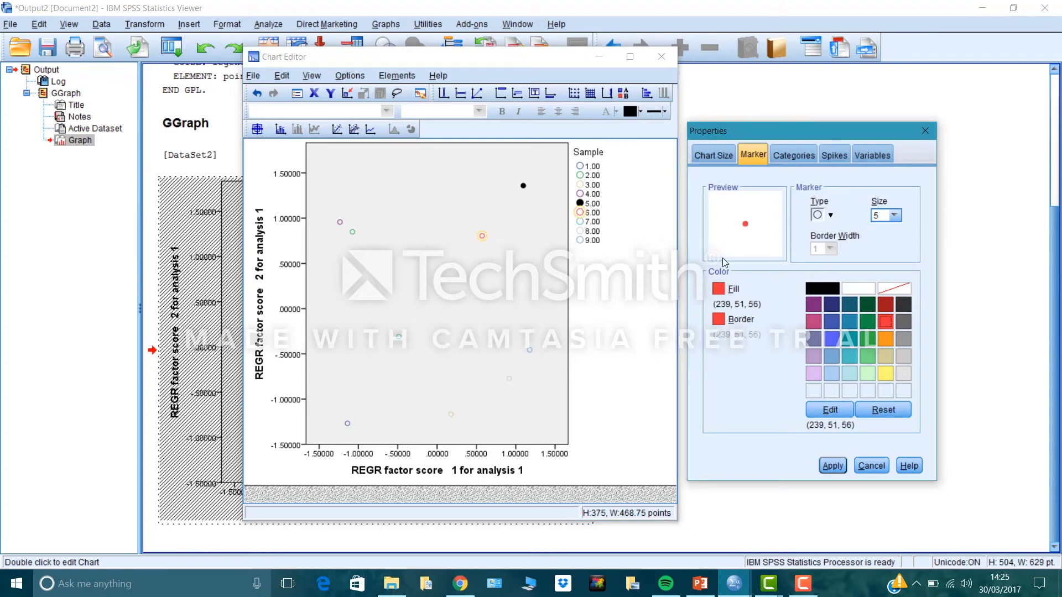
click(834, 468)
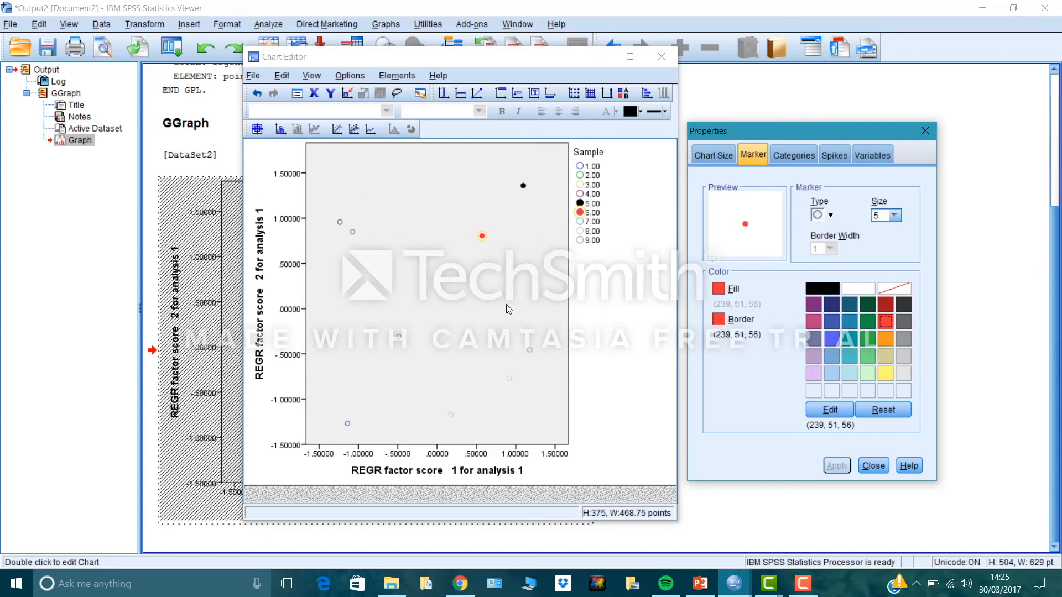
click(925, 133)
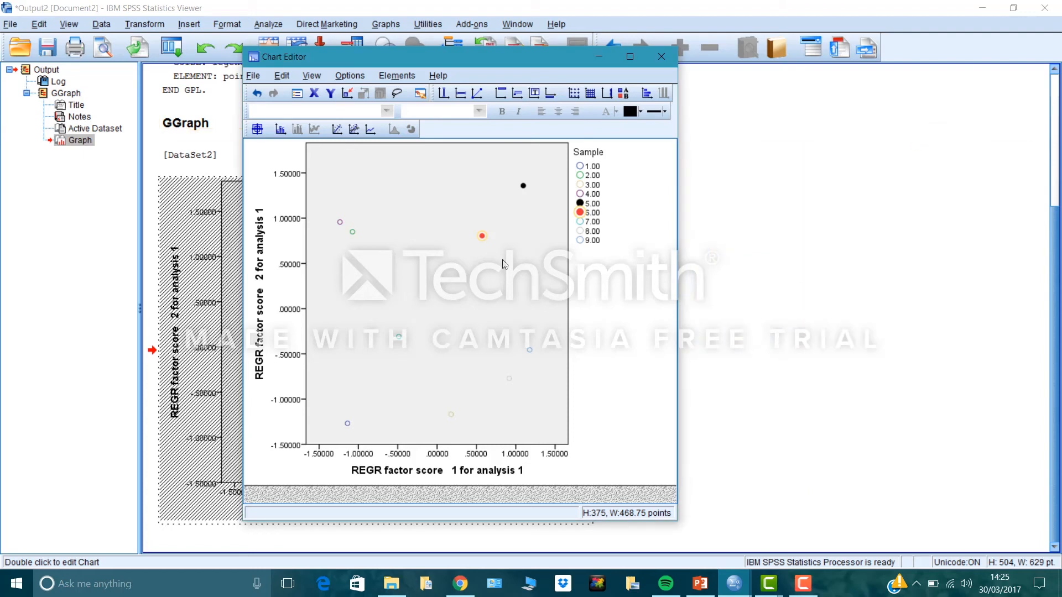
click(664, 58)
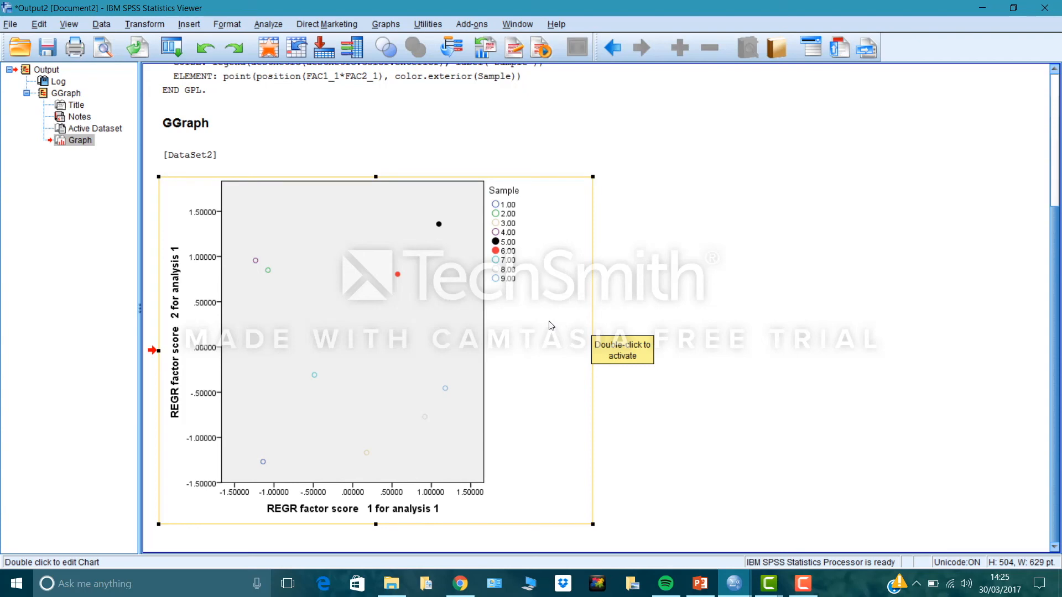
click(816, 585)
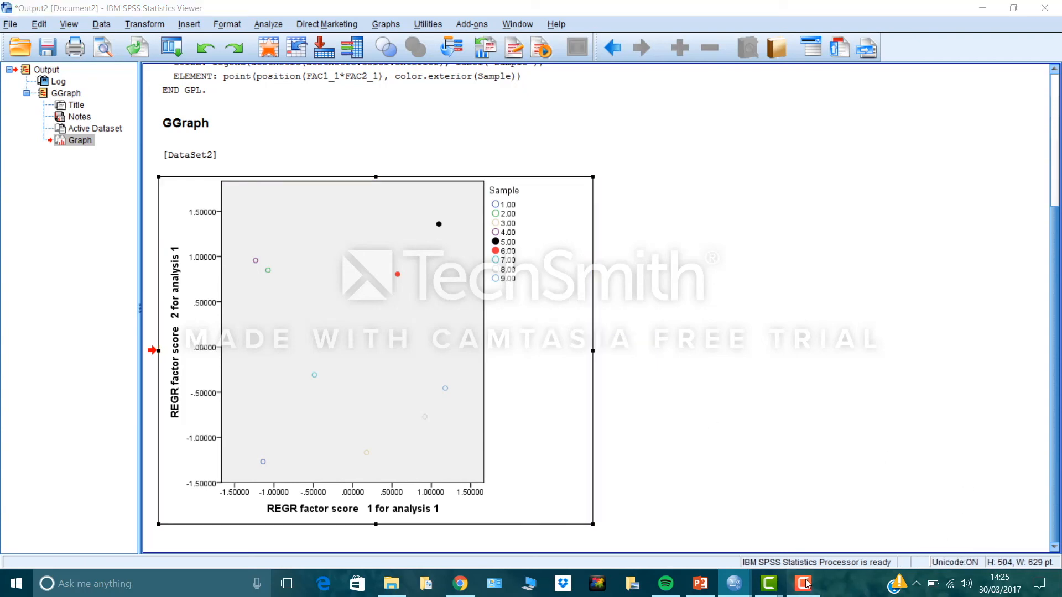